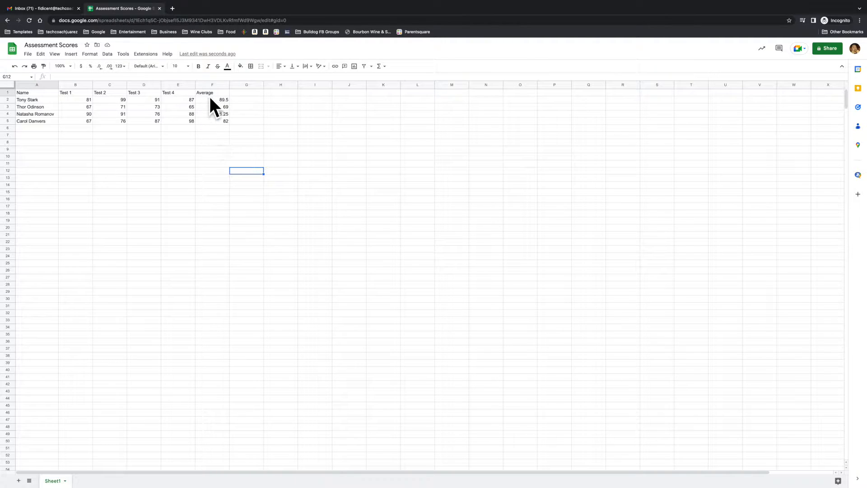
Create a new filter view for the Average column range F1:F5 and name it Intervention.
left_click_drag(206, 92, 213, 116)
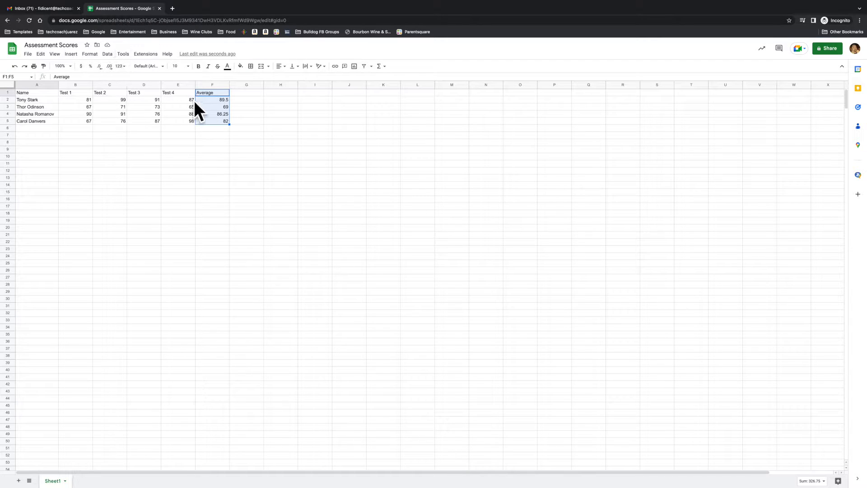
left_click(106, 54)
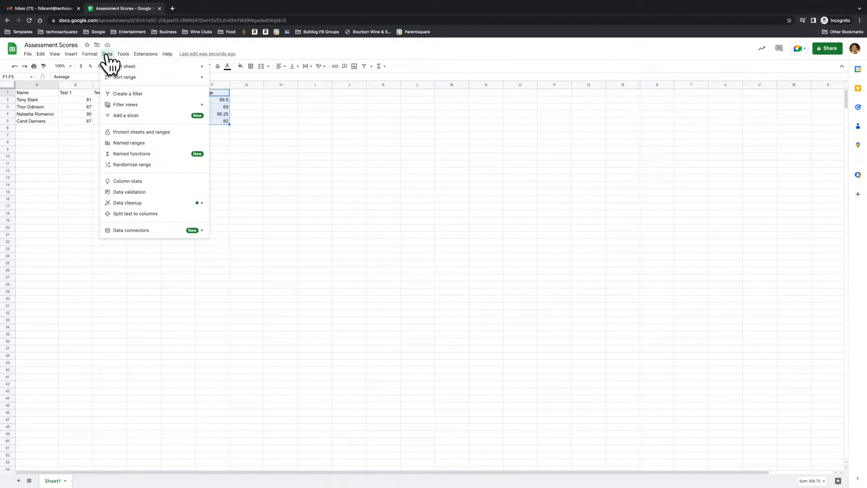
mouse_move(123, 105)
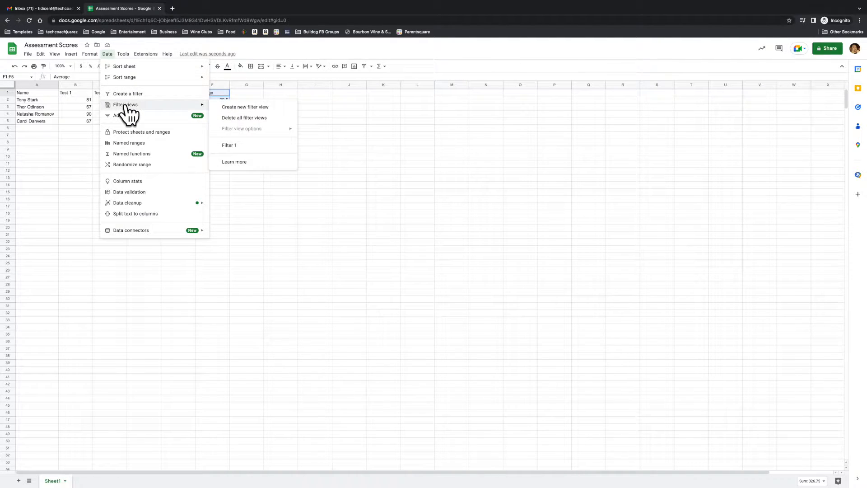
left_click(239, 107)
left_click(56, 87)
type("In")
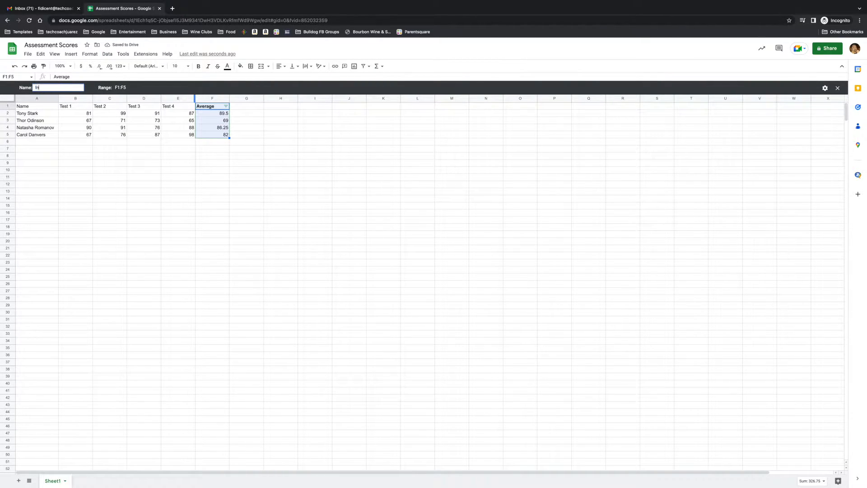
type("tewrvrvention")
key("Return")
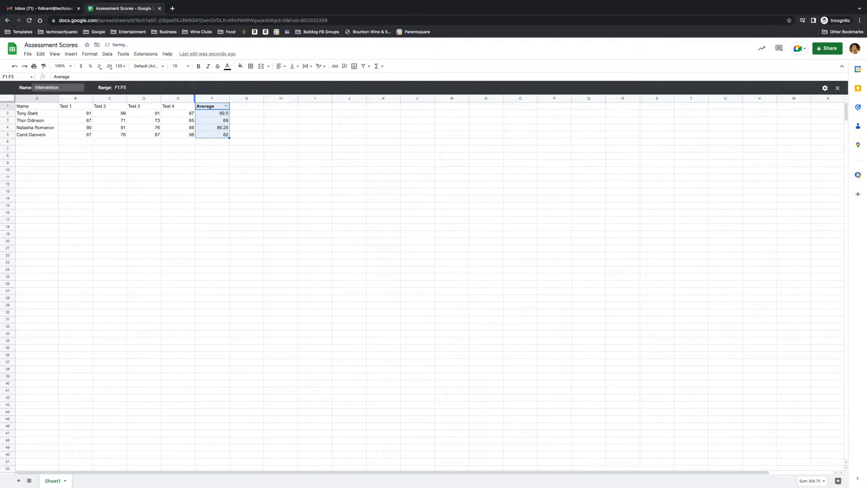
Filter the Intervention view to averages less than 70, then select the view's URL before closing the view.
left_click(226, 106)
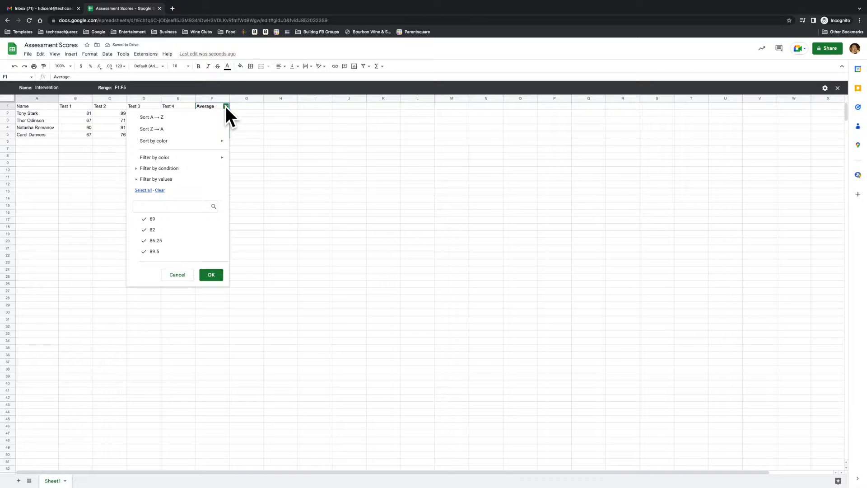
left_click(136, 167)
left_click(149, 181)
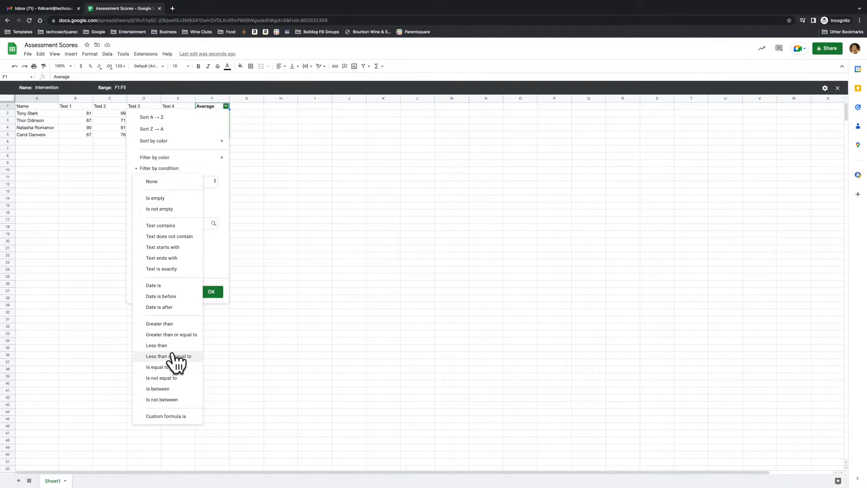
left_click(171, 346)
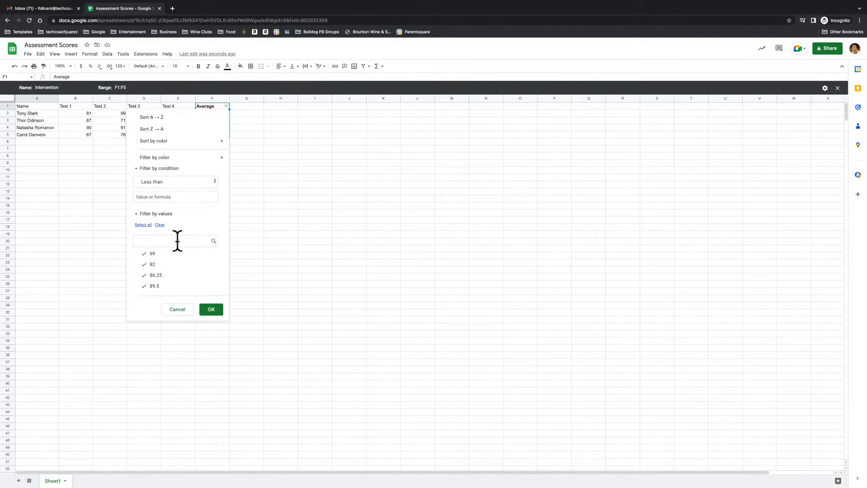
left_click(170, 197)
type("70")
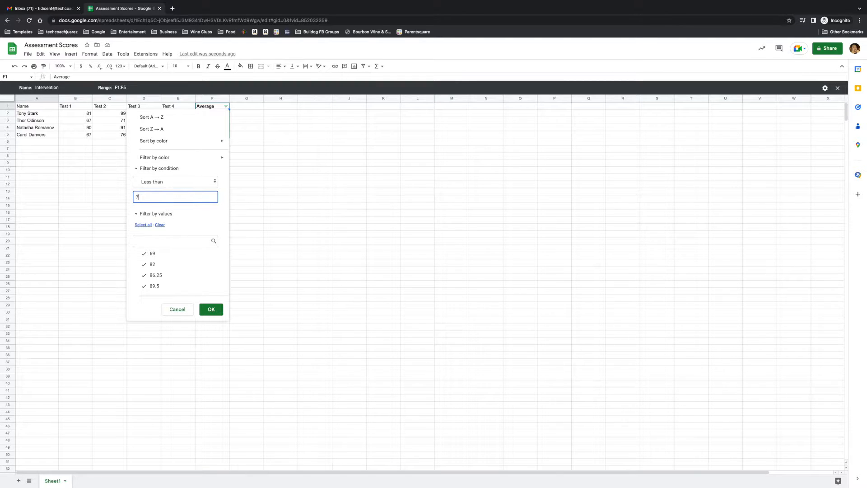
left_click(217, 309)
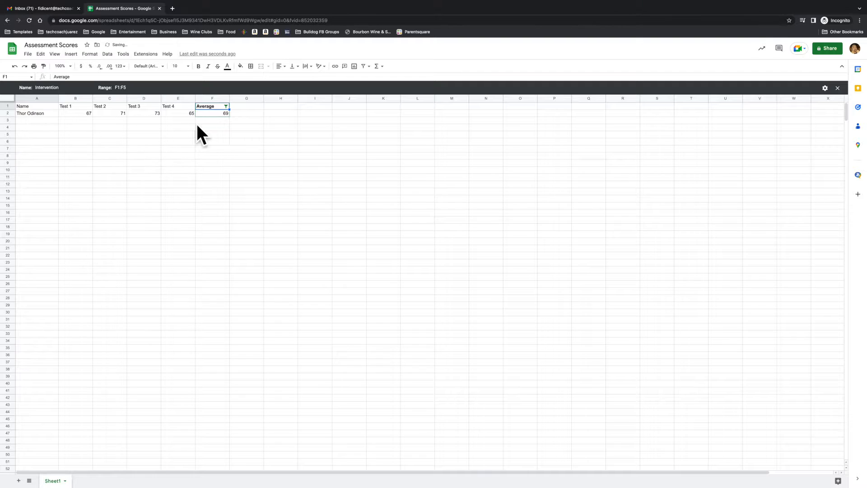
left_click(340, 20)
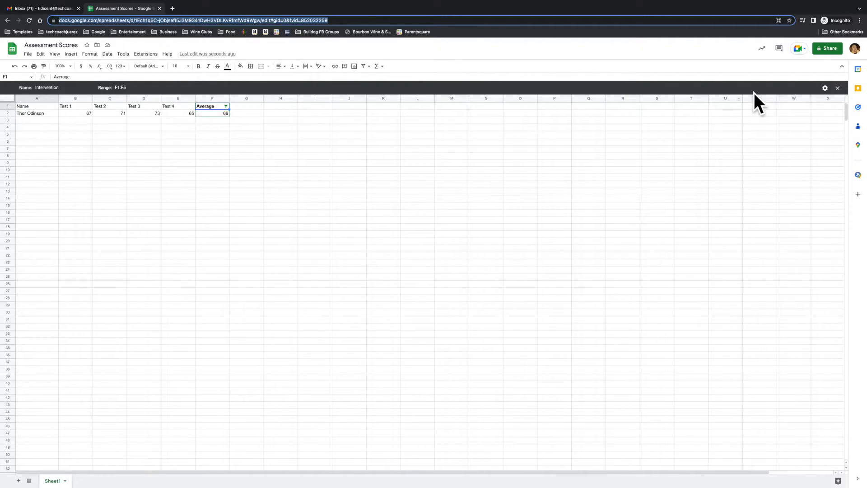
left_click(838, 88)
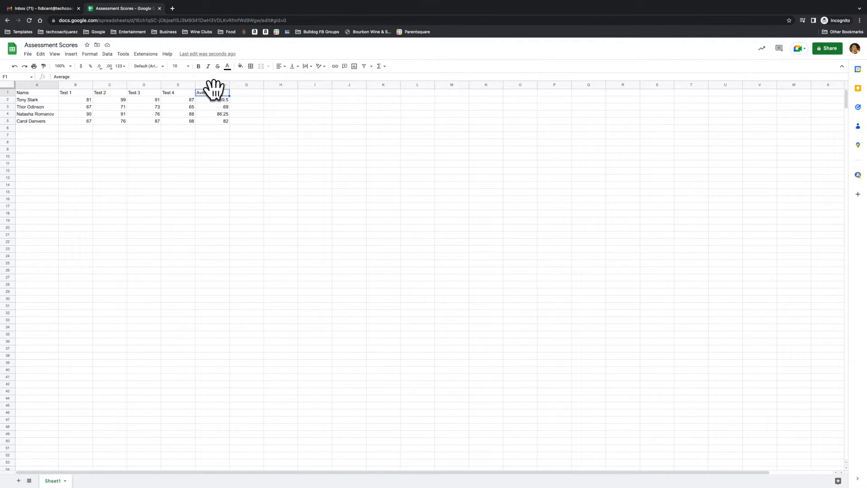
Create another filter view for the Average column range F1:F5 and name it Enrichment.
left_click_drag(213, 94, 215, 118)
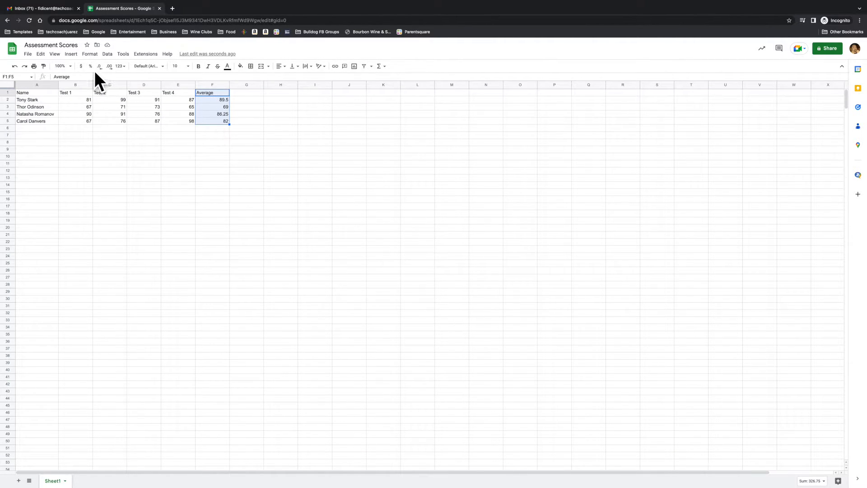
left_click(107, 53)
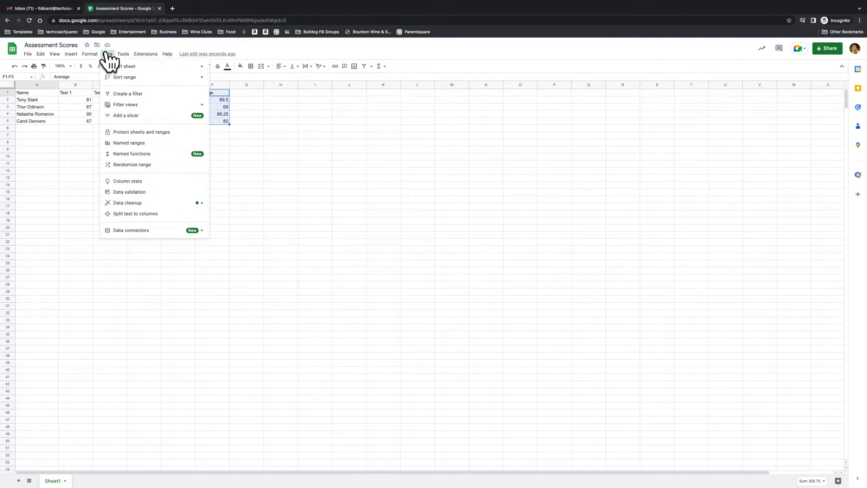
mouse_move(140, 104)
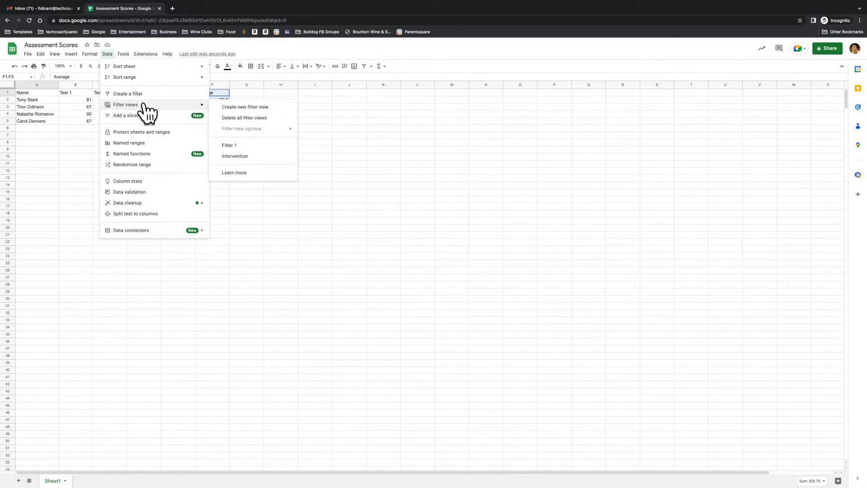
left_click(243, 108)
left_click(62, 87)
triple_click(61, 87)
type("E")
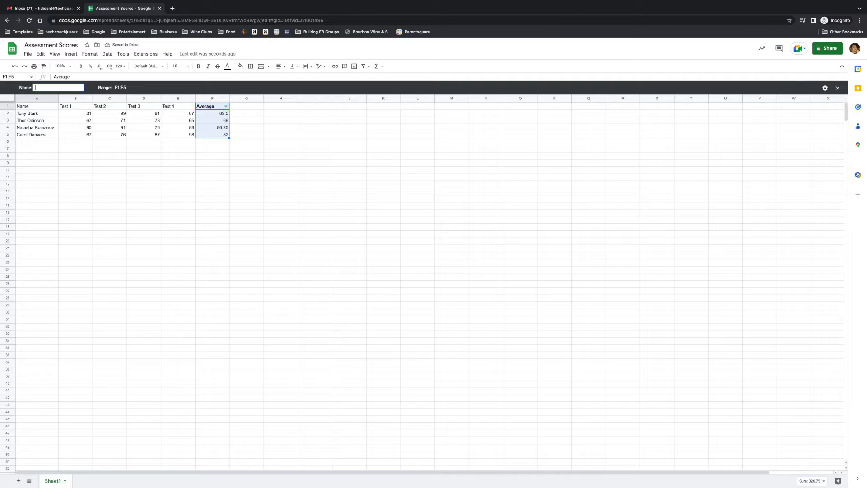
type("nrichment")
Filter the Enrichment view to averages greater than or equal to 85, then select the view's URL before closing the view.
left_click(226, 106)
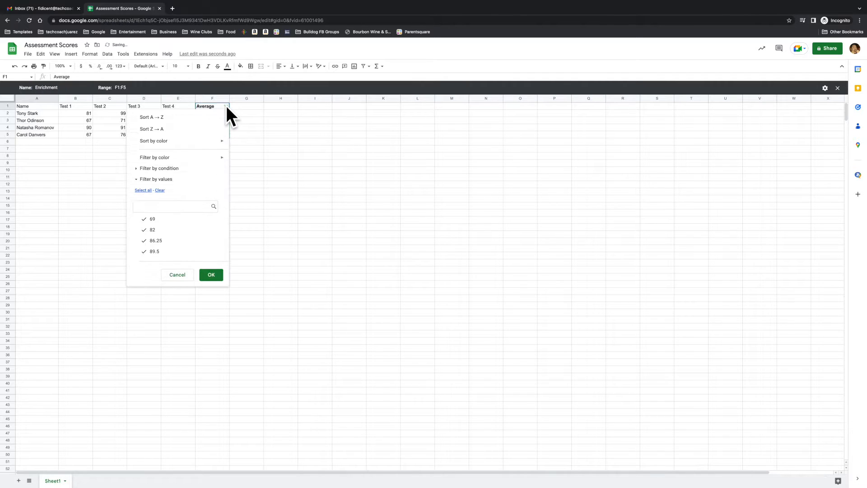
left_click(136, 167)
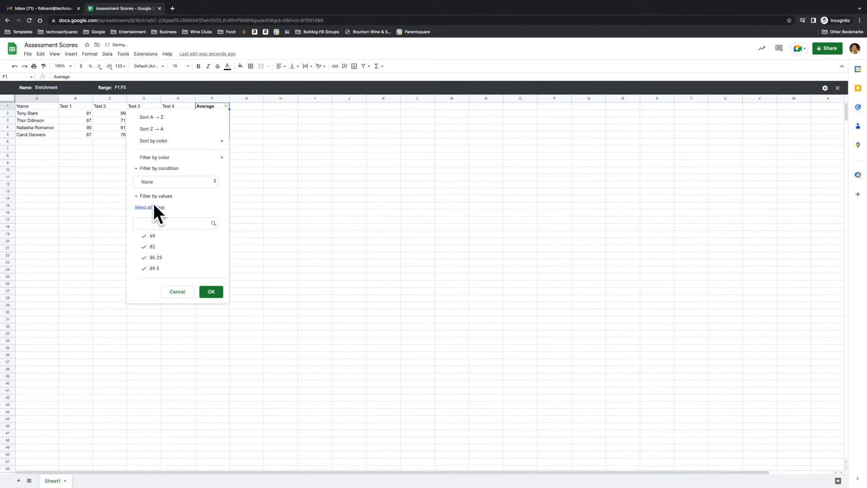
left_click(156, 183)
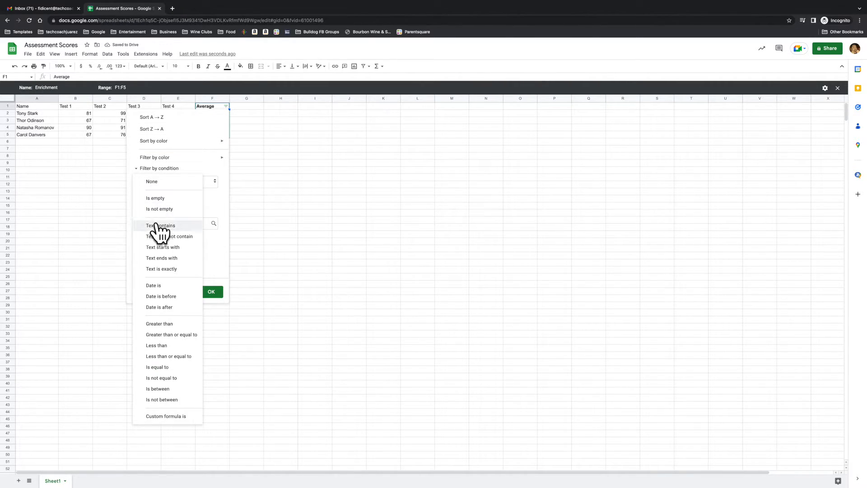
left_click(179, 334)
left_click(169, 196)
type("85")
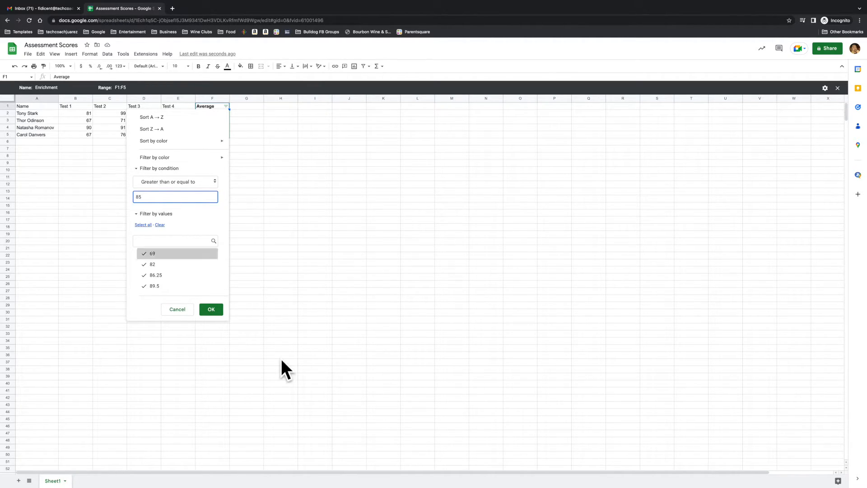
left_click(211, 310)
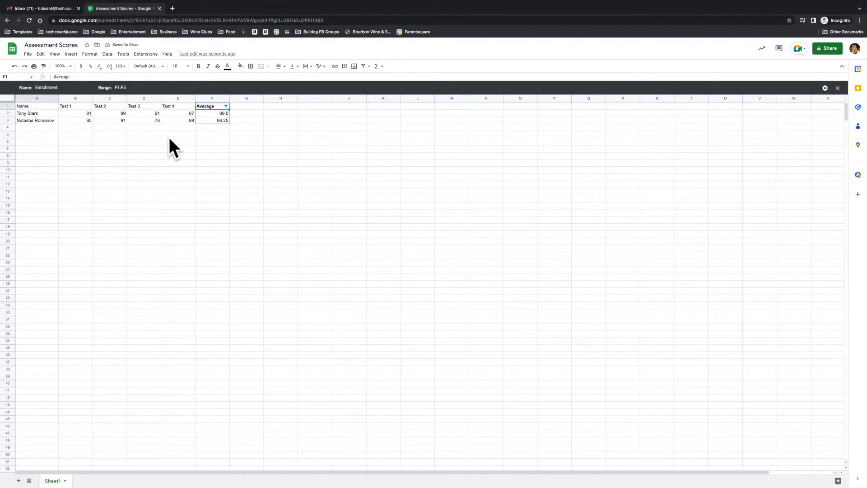
left_click(328, 20)
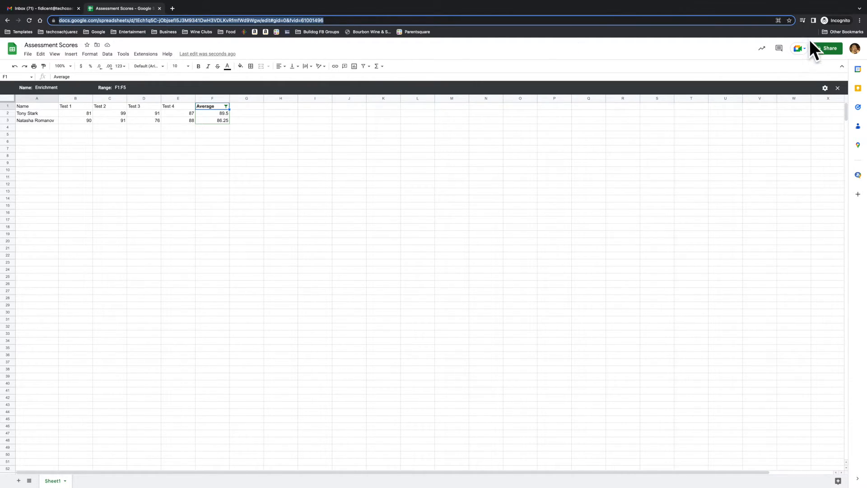
left_click(838, 89)
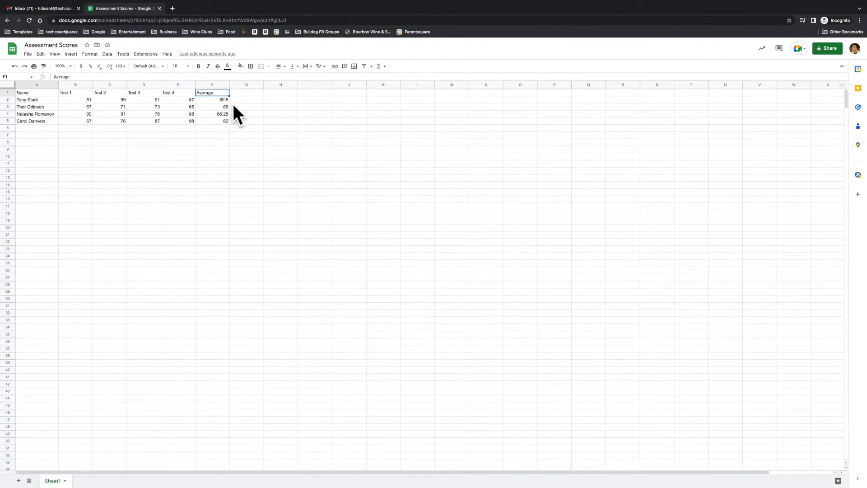
Create a third filter view for the Average column range F1:F5 and name it Extra Practice.
left_click_drag(215, 91, 217, 123)
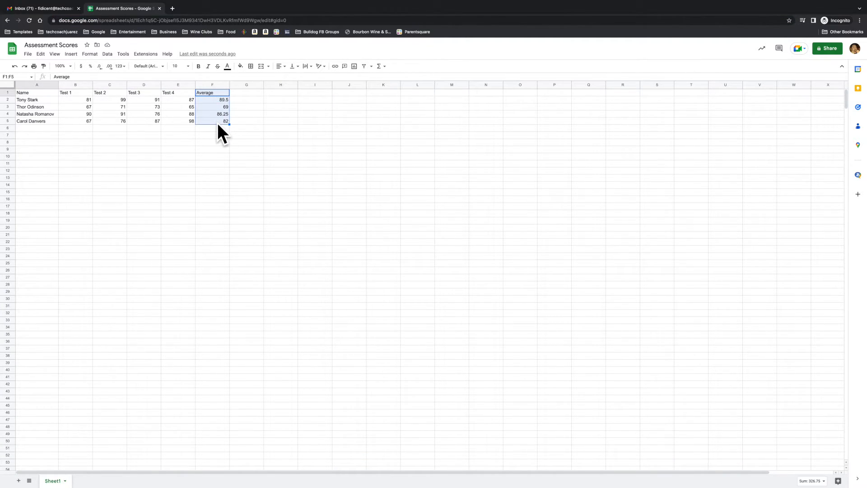
left_click(107, 55)
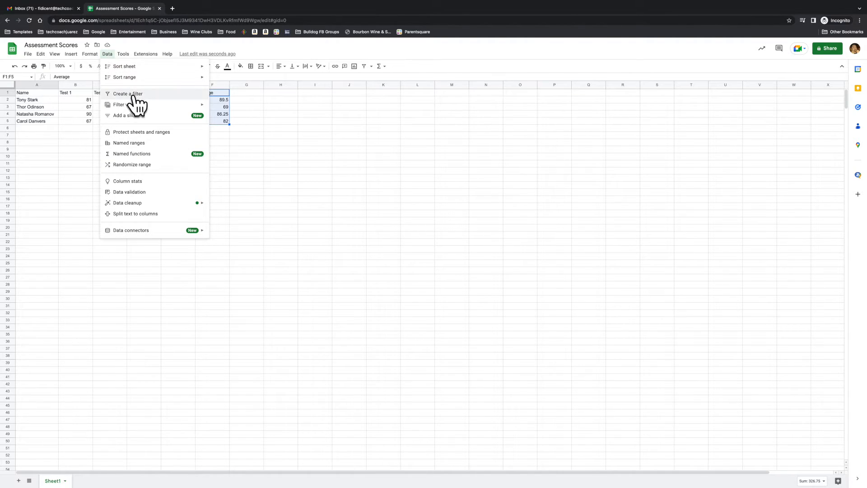
mouse_move(136, 104)
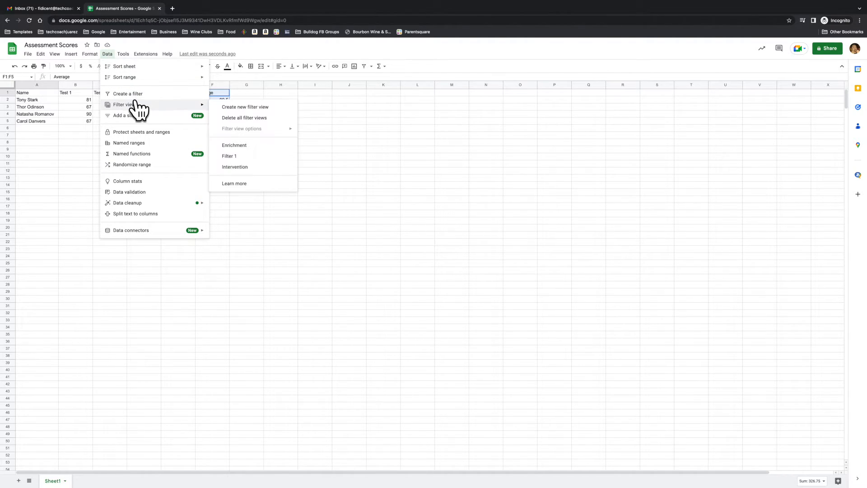
left_click(236, 107)
left_click(53, 87)
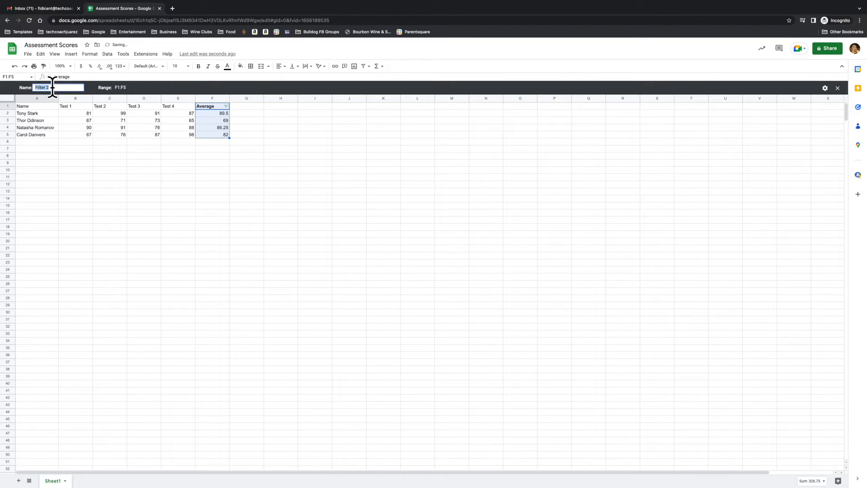
type("Extra Practice")
Filter the Extra Practice view to averages between 80 and 84, then select the view's URL before closing the view.
left_click(226, 106)
left_click(136, 168)
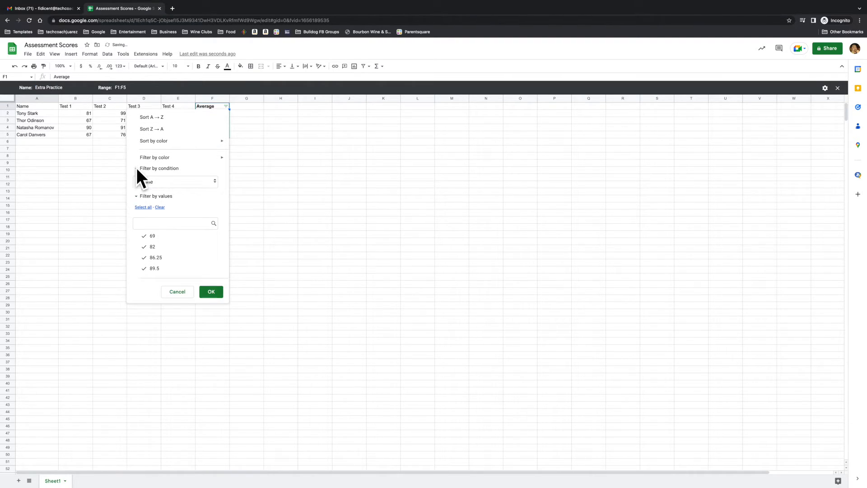
left_click(152, 182)
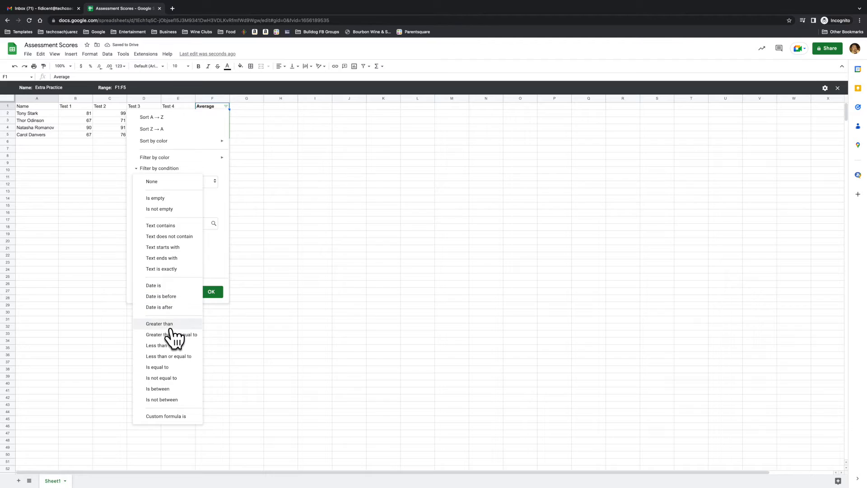
left_click(158, 389)
left_click(159, 196)
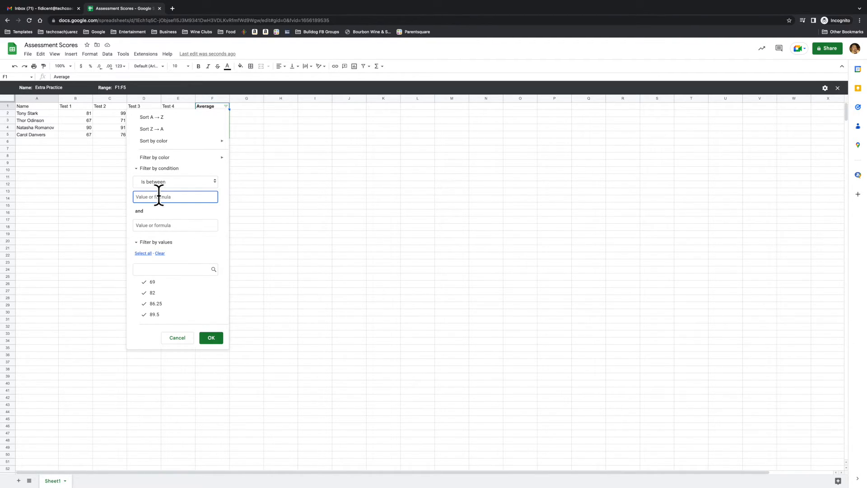
type("80")
left_click(163, 221)
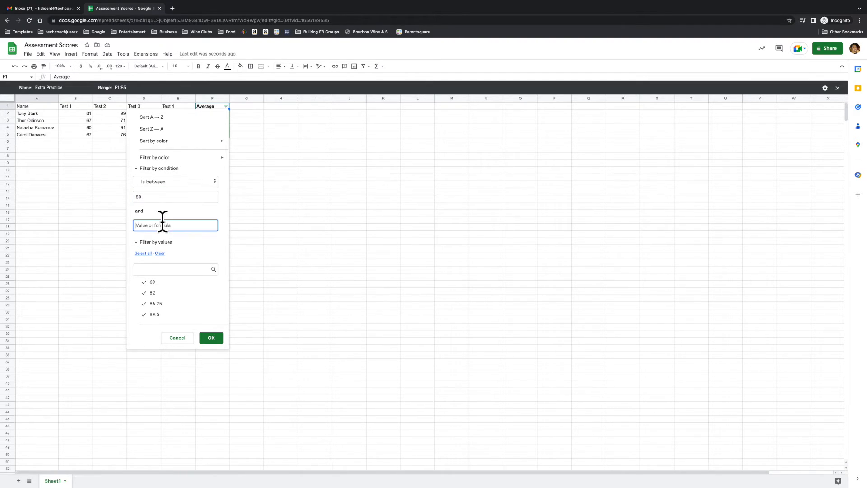
type("84")
left_click(212, 337)
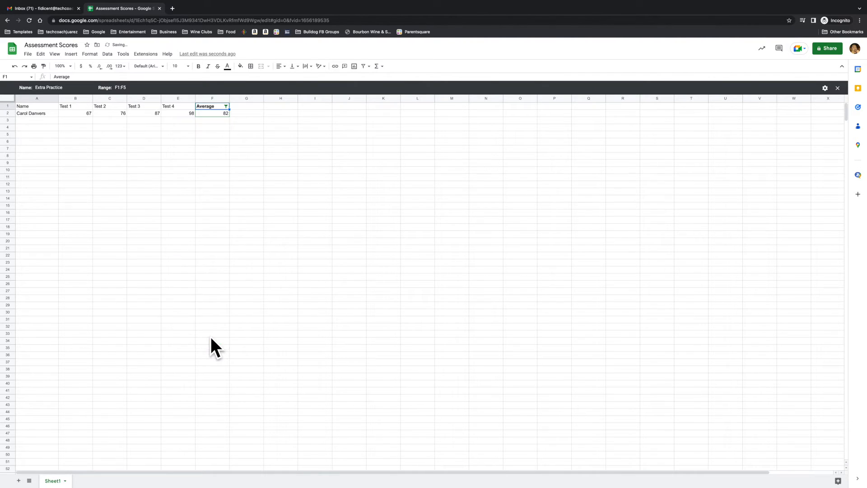
left_click(335, 20)
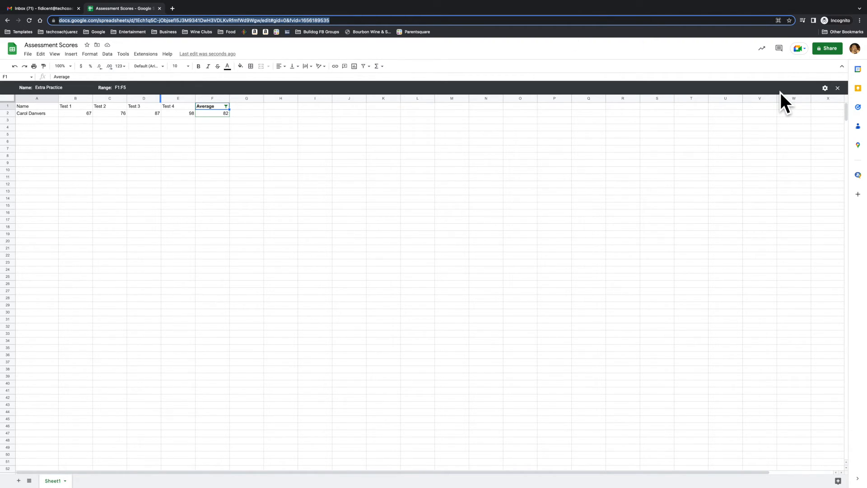
left_click(838, 88)
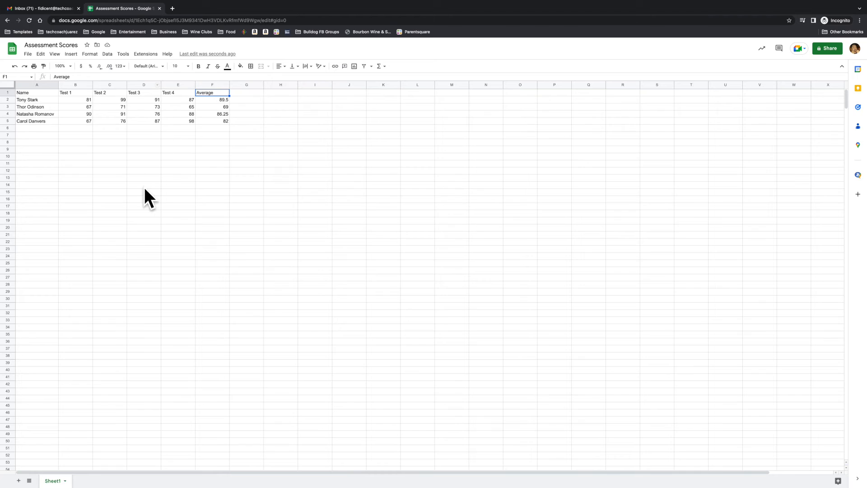
Open the saved Intervention filter view to check which students it lists, and close it.
left_click(107, 54)
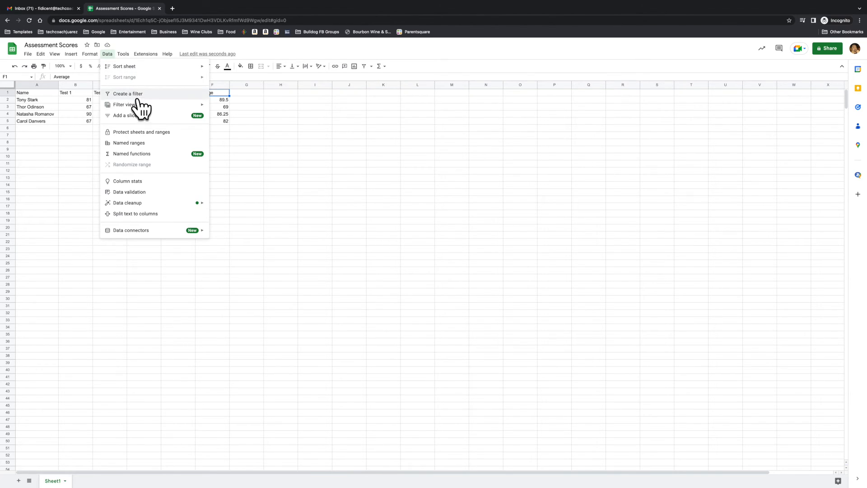
mouse_move(135, 104)
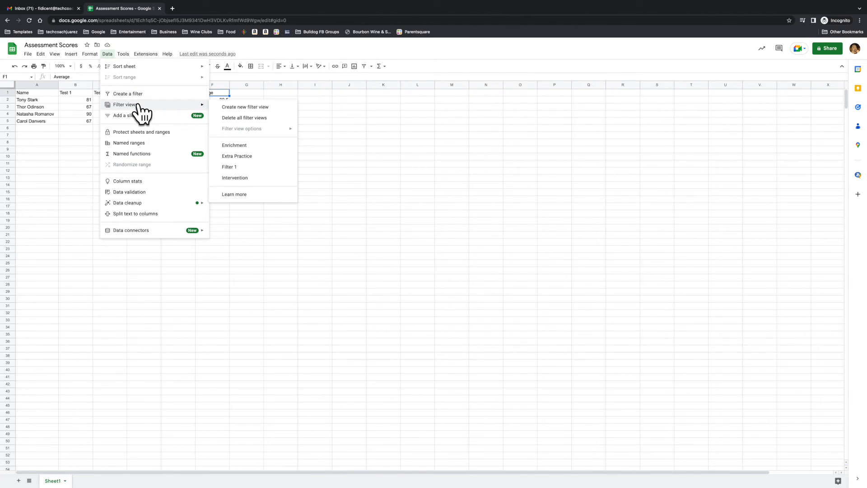
left_click(246, 179)
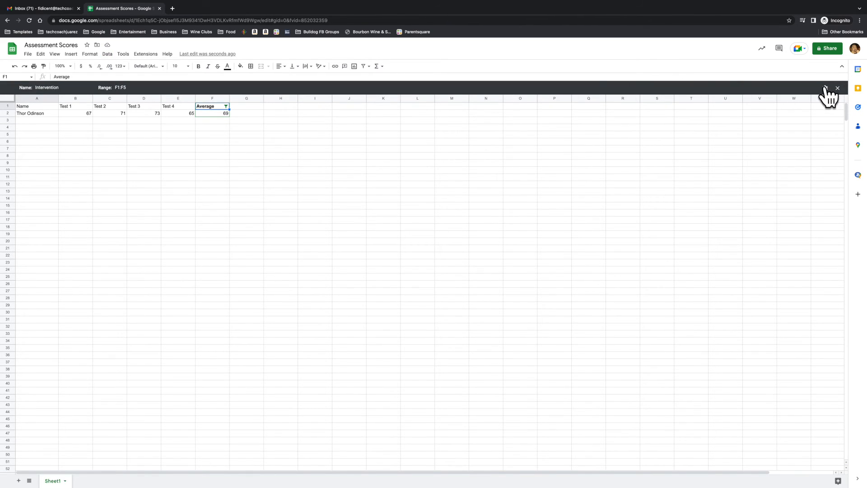
left_click(837, 88)
Display the saved Enrichment filter view to review its students, and return to the unfiltered sheet.
left_click(108, 54)
left_click(108, 54)
left_click(107, 54)
mouse_move(147, 105)
left_click(252, 146)
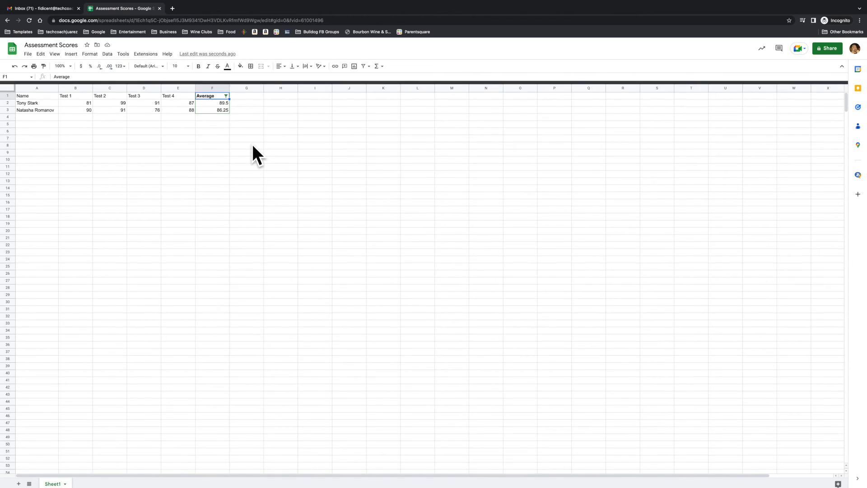
left_click(837, 88)
Open the saved Extra Practice filter view to review the students in that group.
left_click(108, 54)
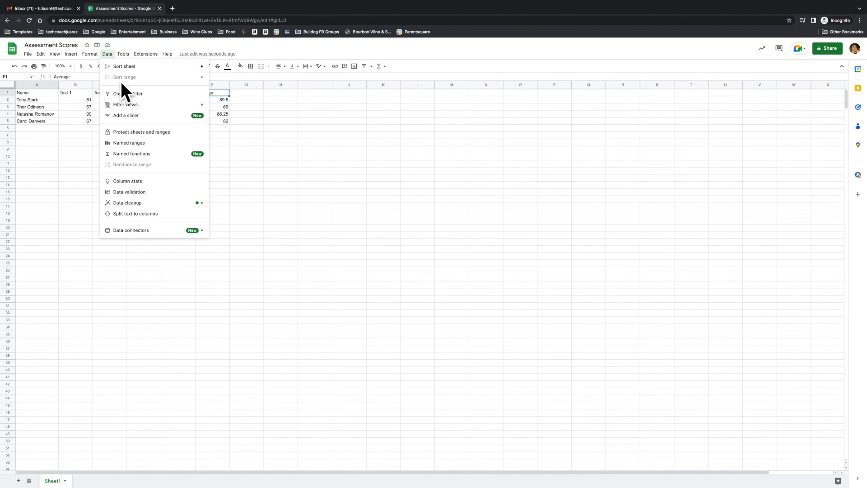
mouse_move(149, 104)
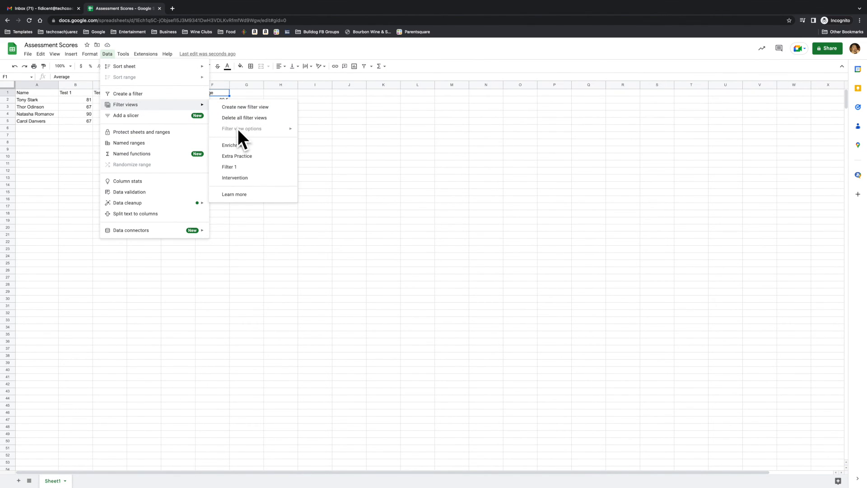
left_click(240, 156)
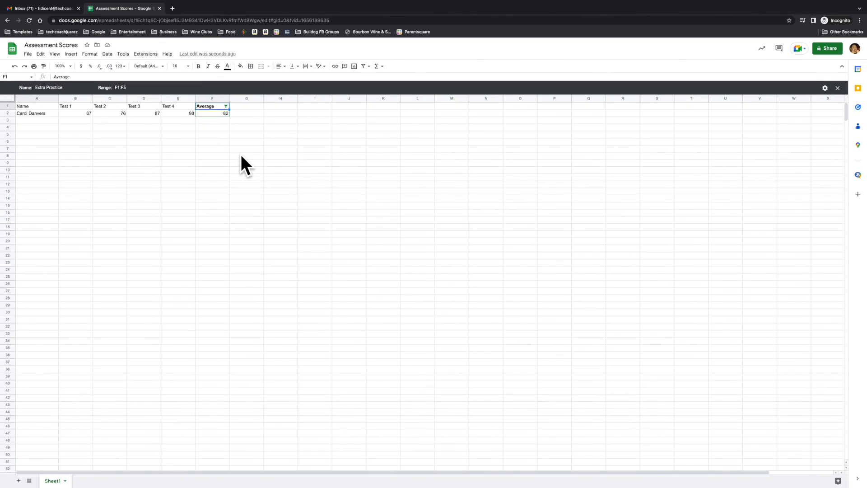